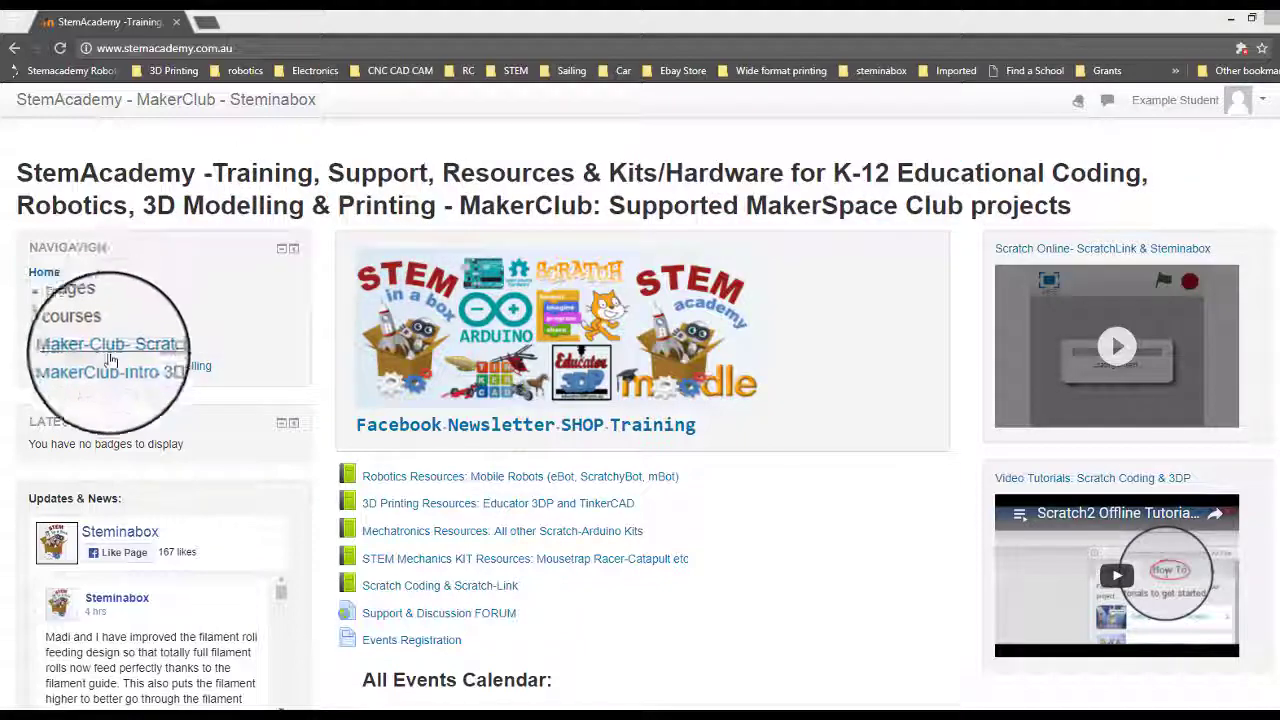
Step: Open the MakerClub Scratch course and its 'Your Portfolio: MakerClub- Scratch Coding Introduction' activity
{"action": "left_click", "coordinate": [105, 348]}
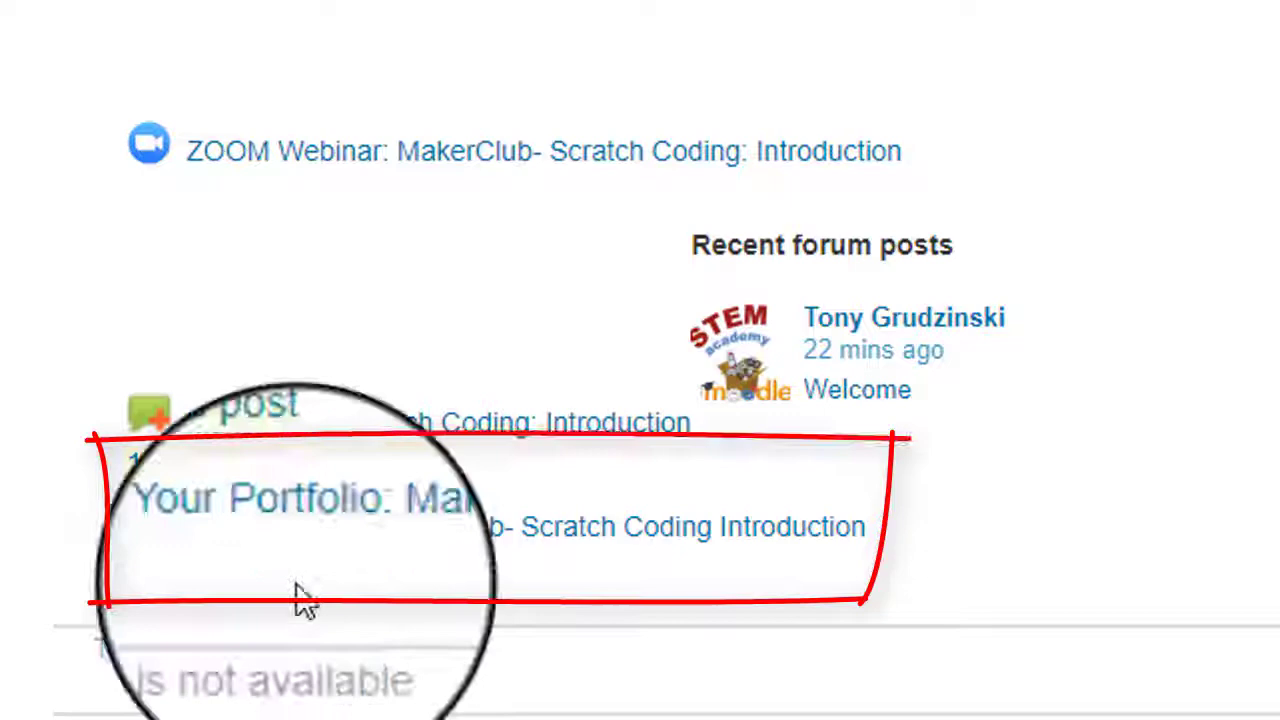
{"action": "left_click", "coordinate": [505, 545]}
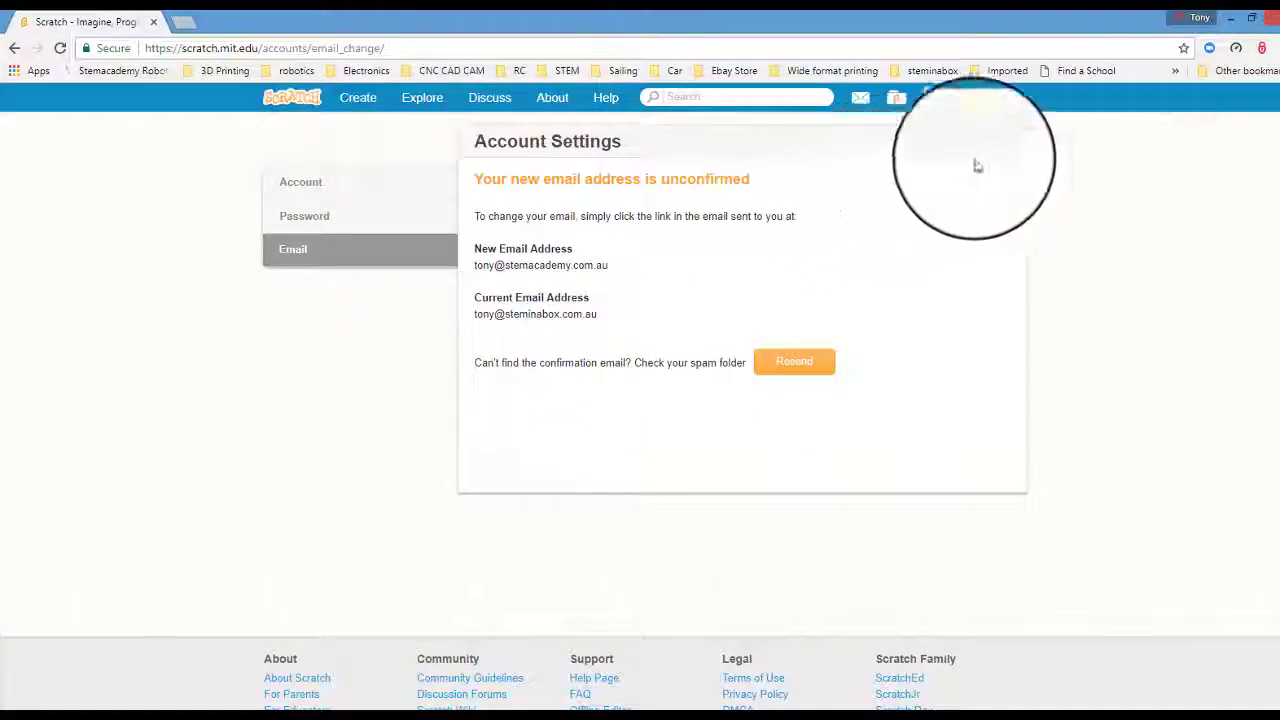
Step: From My Stuff, open the 'Animation-Project Intro- Exemplar-Core only' project page
{"action": "left_click", "coordinate": [991, 107]}
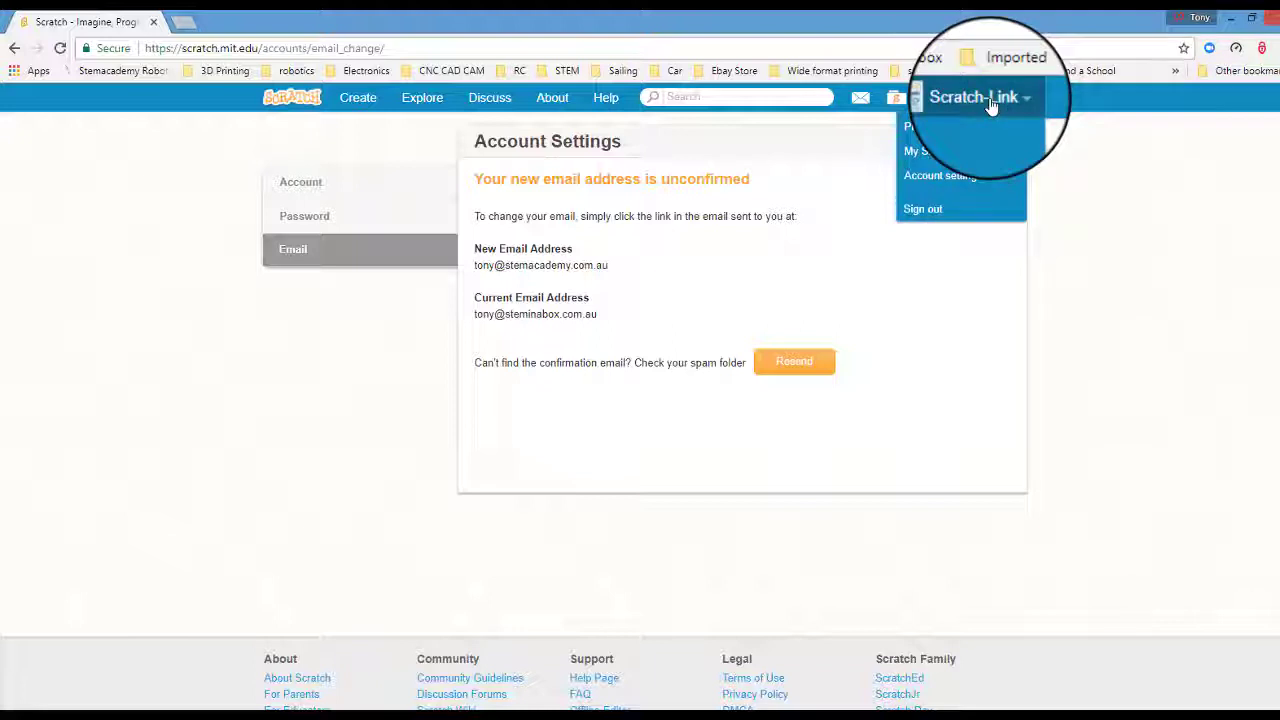
{"action": "left_click", "coordinate": [930, 155]}
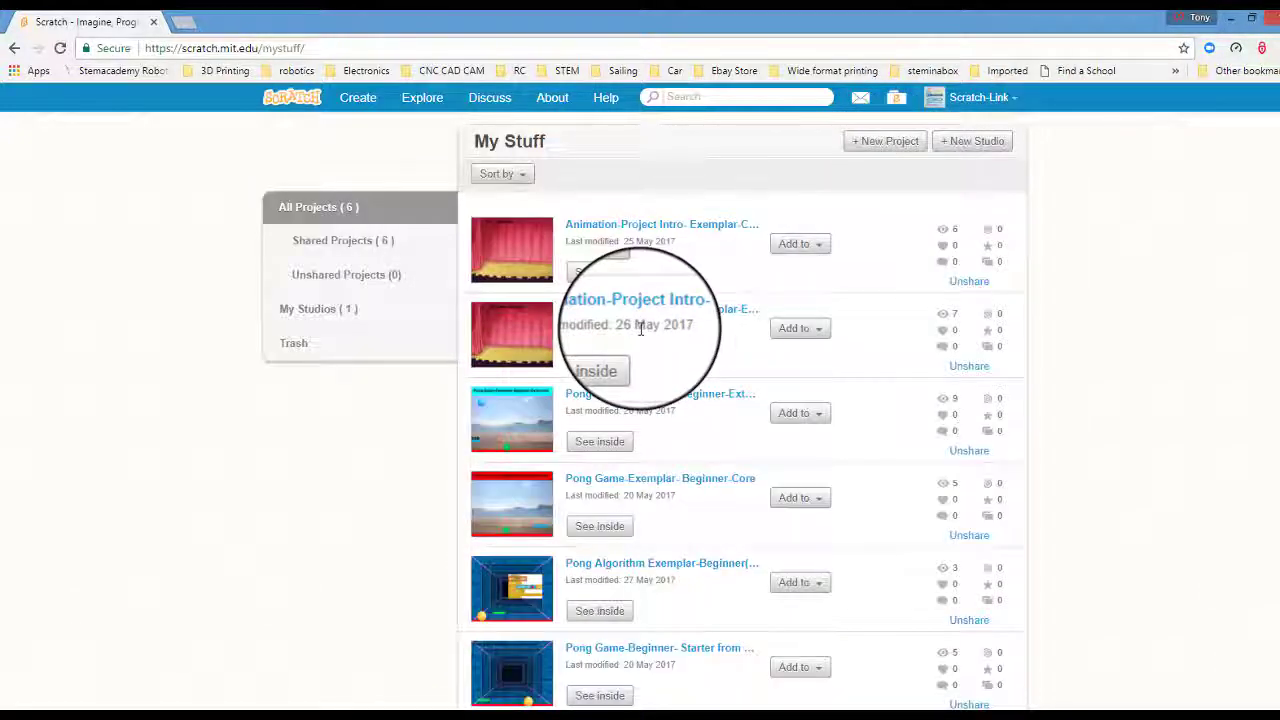
{"action": "left_click", "coordinate": [523, 253]}
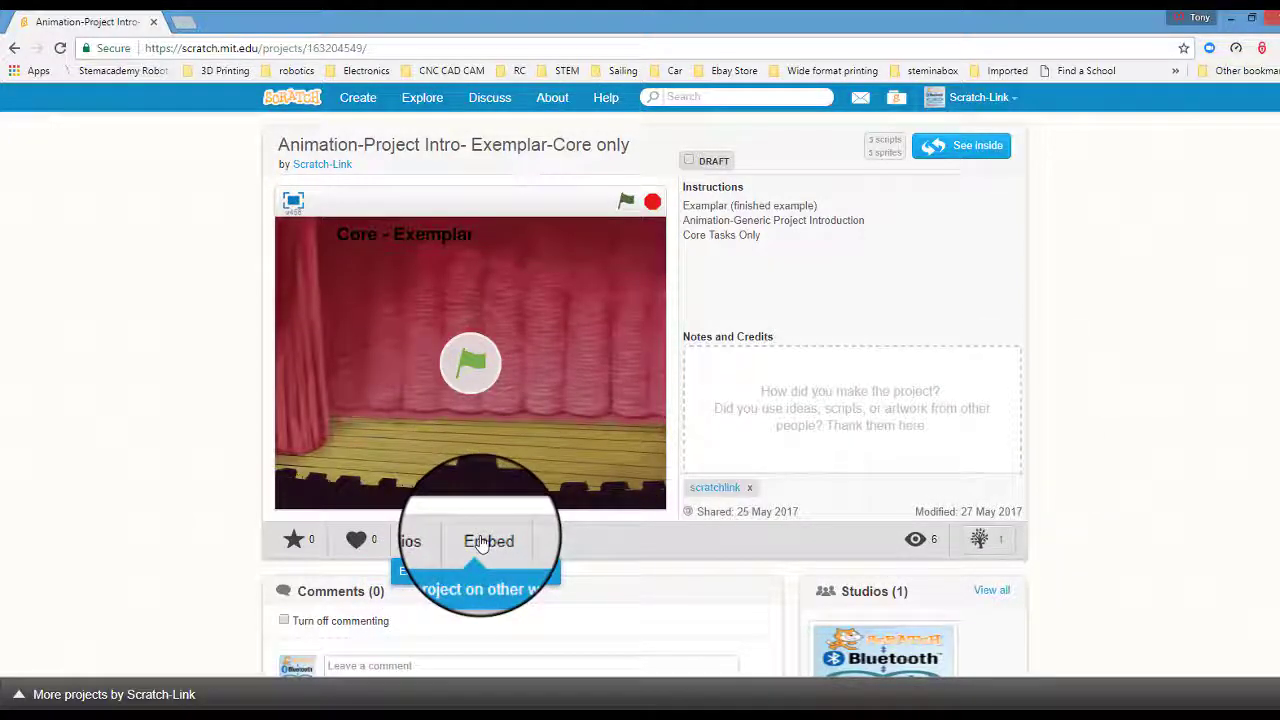
{"action": "scroll", "coordinate": [481, 543], "scroll_direction": "down", "scroll_amount": 1}
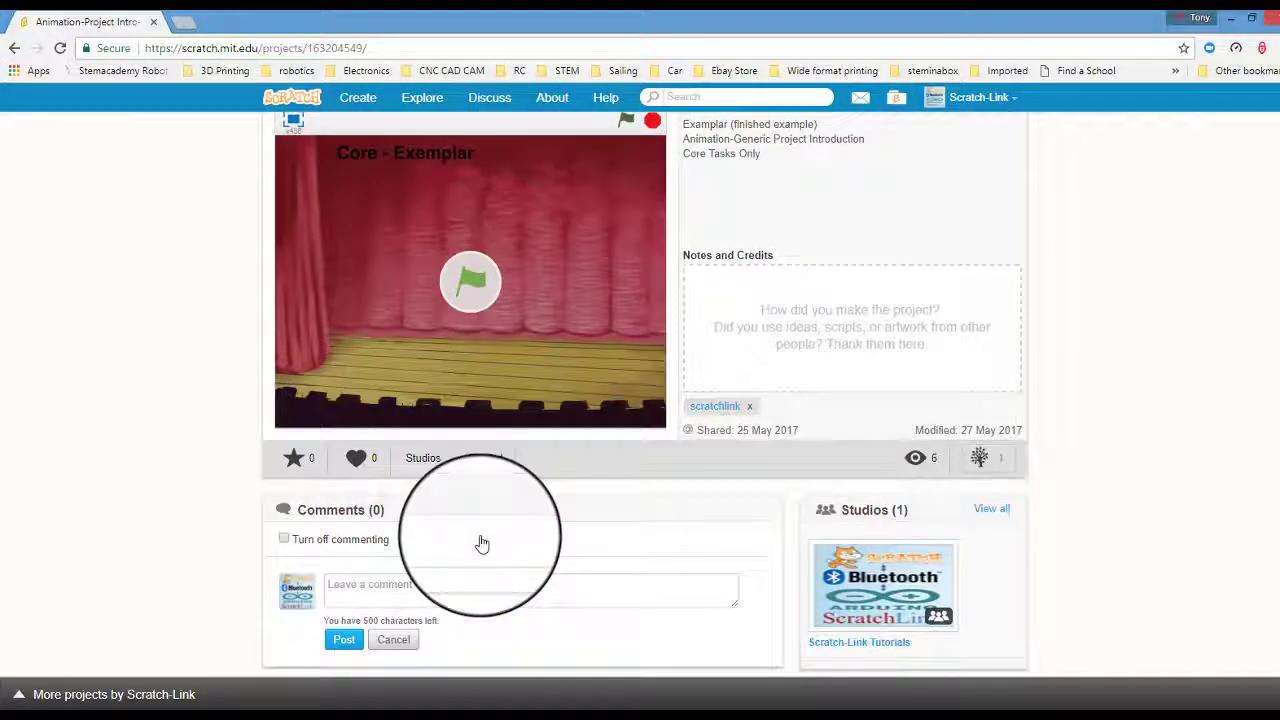
{"action": "scroll", "coordinate": [481, 543], "scroll_direction": "up", "scroll_amount": 1}
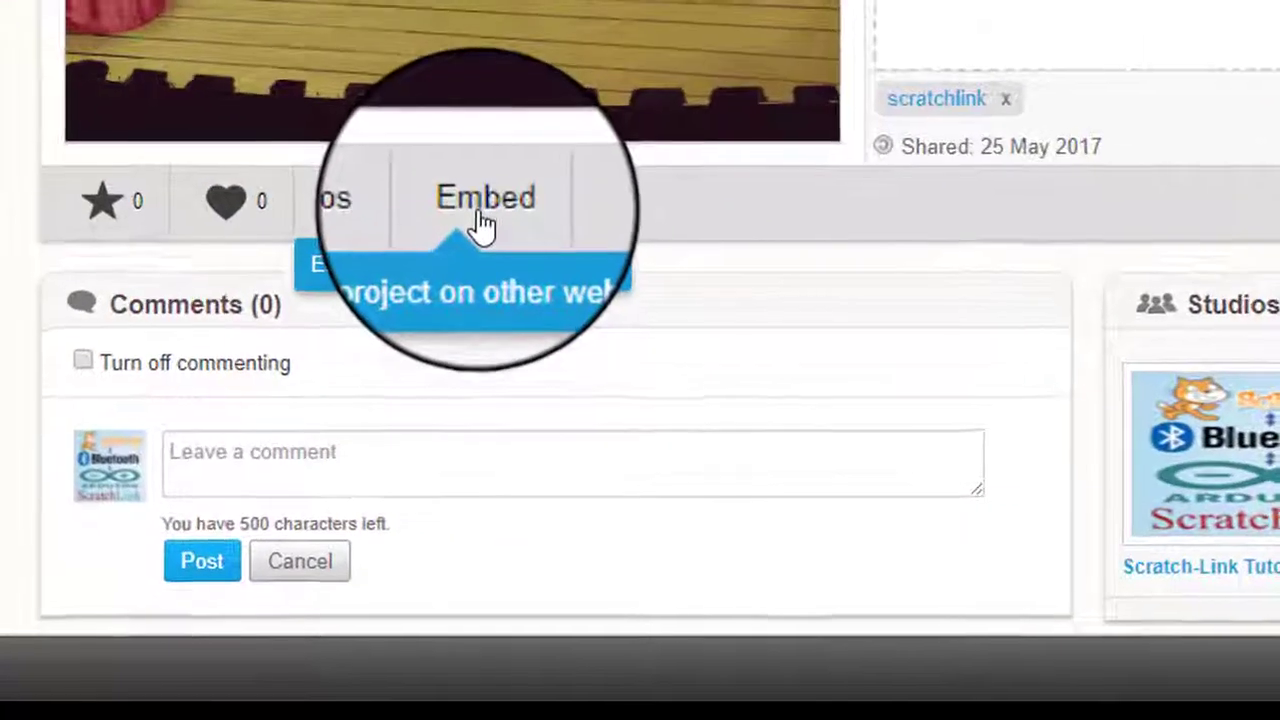
Step: Copy the full iframe code from the project's Embed box
{"action": "left_click", "coordinate": [481, 222]}
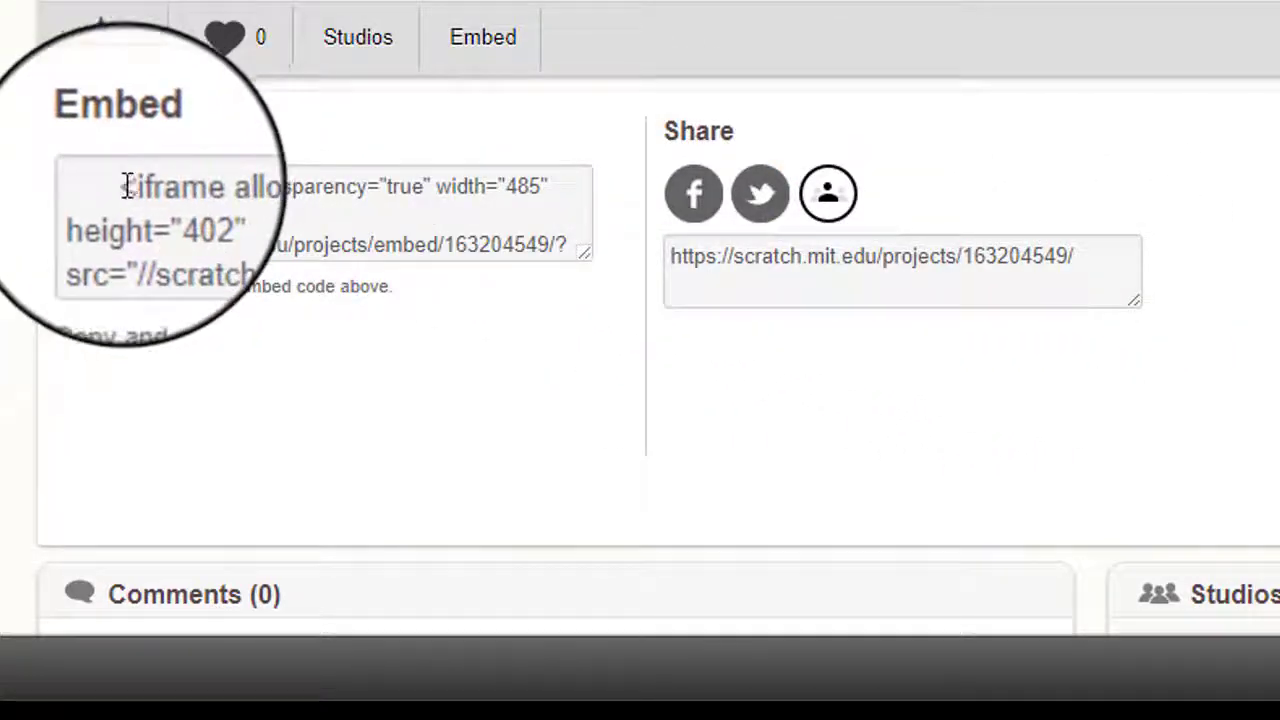
{"action": "left_click_drag", "start_coordinate": [127, 185], "coordinate": [560, 305]}
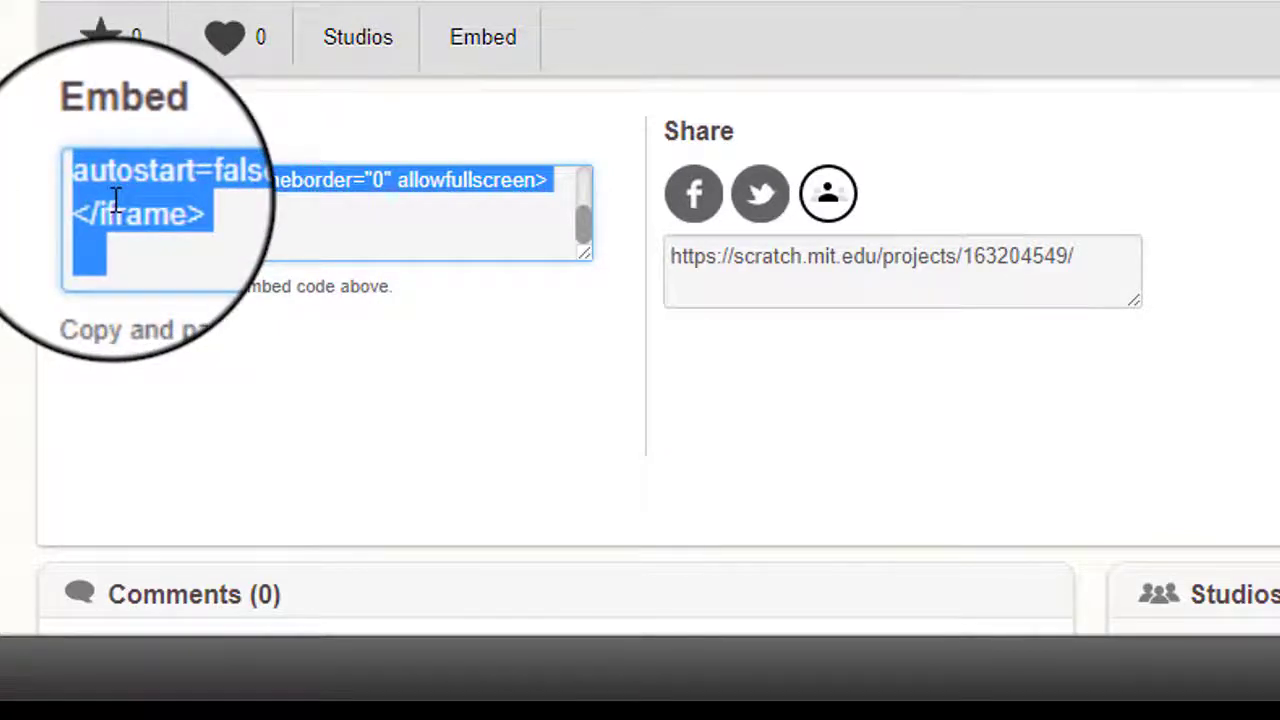
{"action": "key", "text": "ctrl+c"}
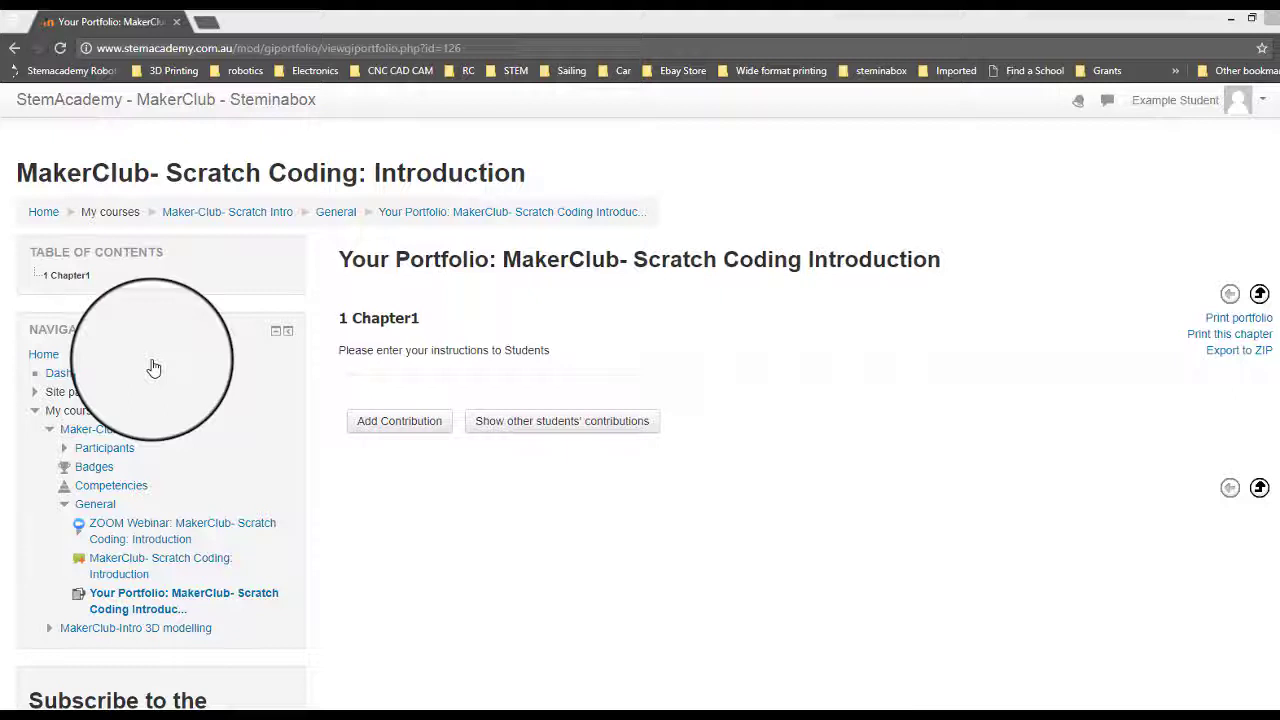
Step: Add a new Chapter1 contribution titled 'My first Scratch Animation'
{"action": "left_click", "coordinate": [372, 421]}
{"action": "type", "text": "My first Scratch Ani"}
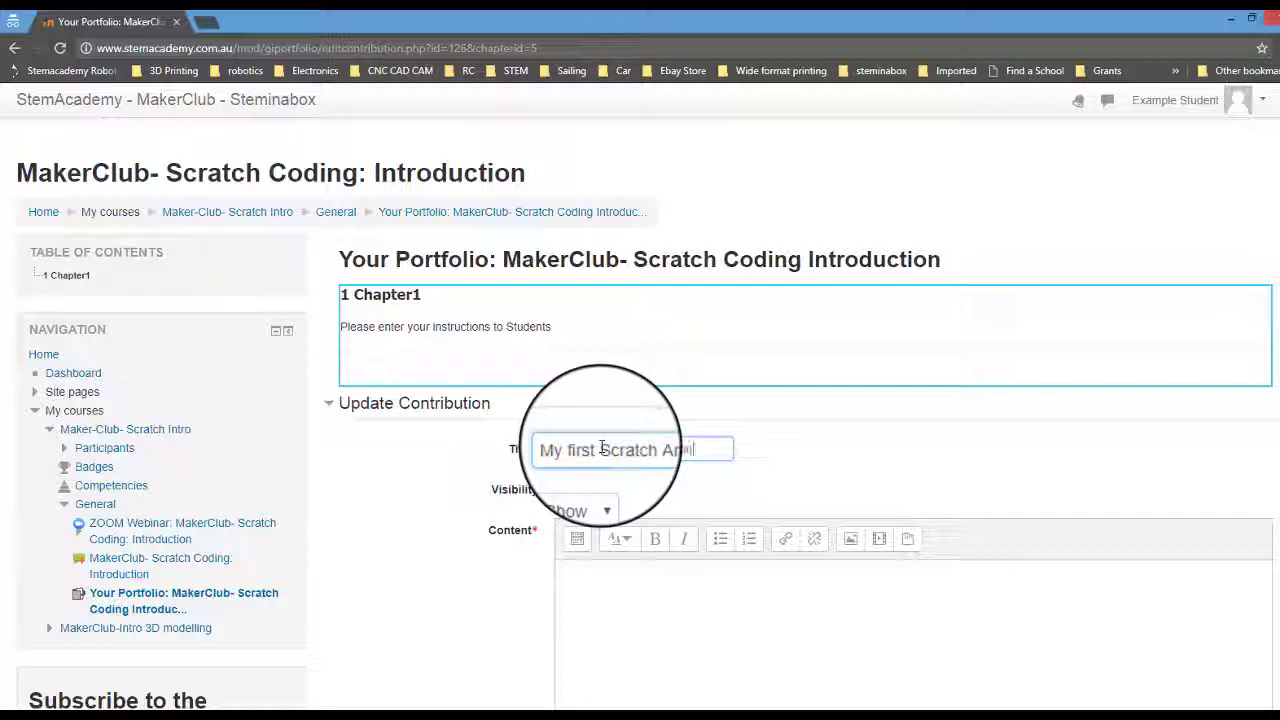
{"action": "type", "text": "mation"}
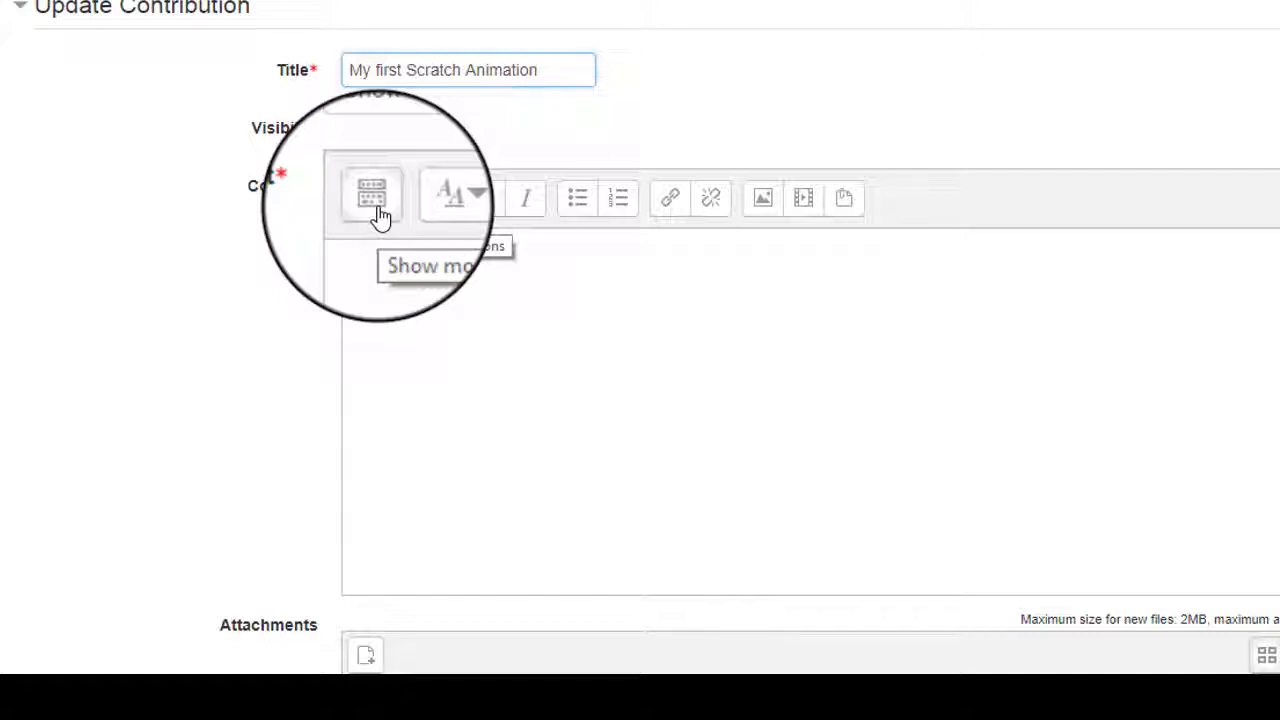
Step: Paste the Scratch iframe code into the Content field in HTML source view
{"action": "left_click", "coordinate": [380, 218]}
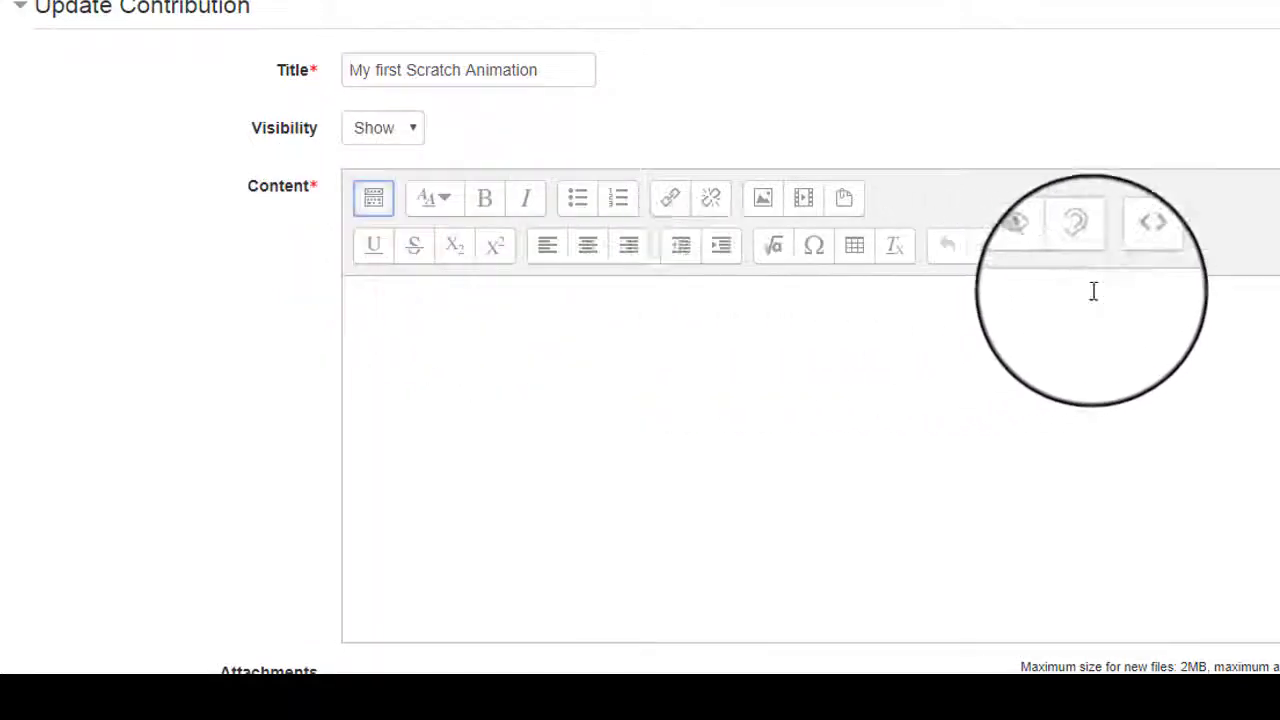
{"action": "left_click", "coordinate": [1133, 250]}
{"action": "scroll", "coordinate": [1145, 308], "scroll_direction": "down", "scroll_amount": 2}
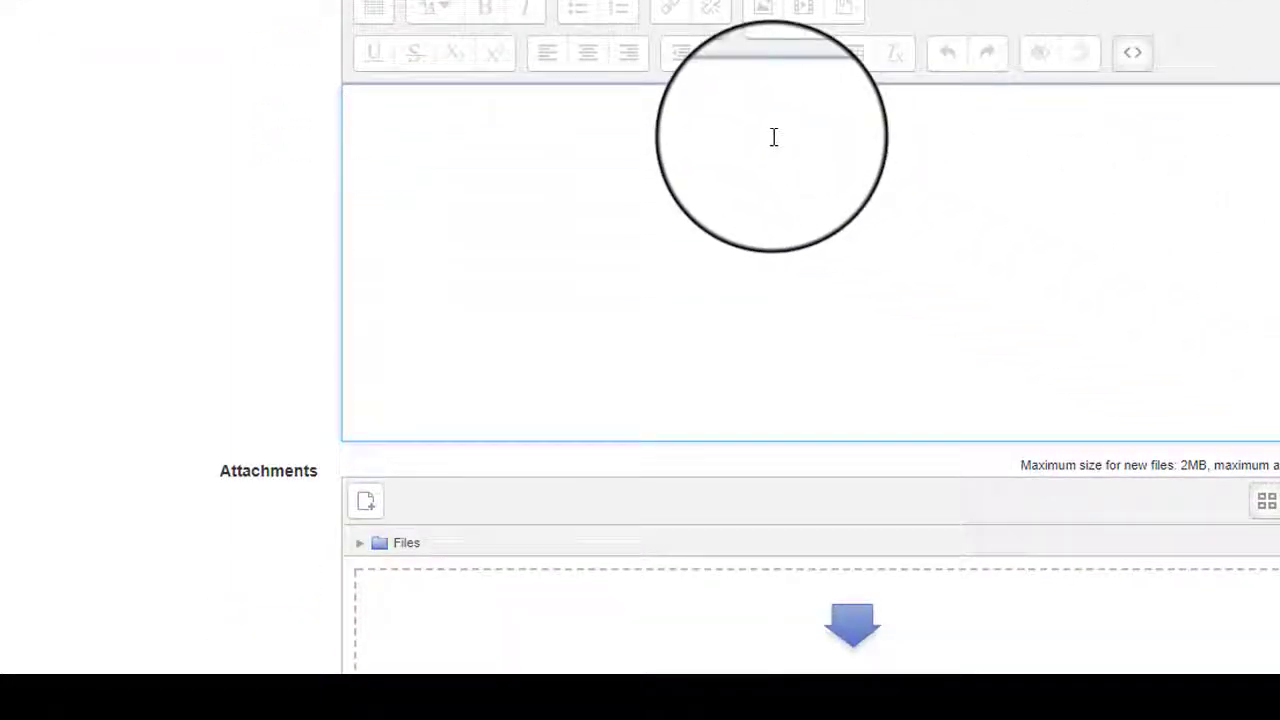
{"action": "key", "text": "ctrl+v"}
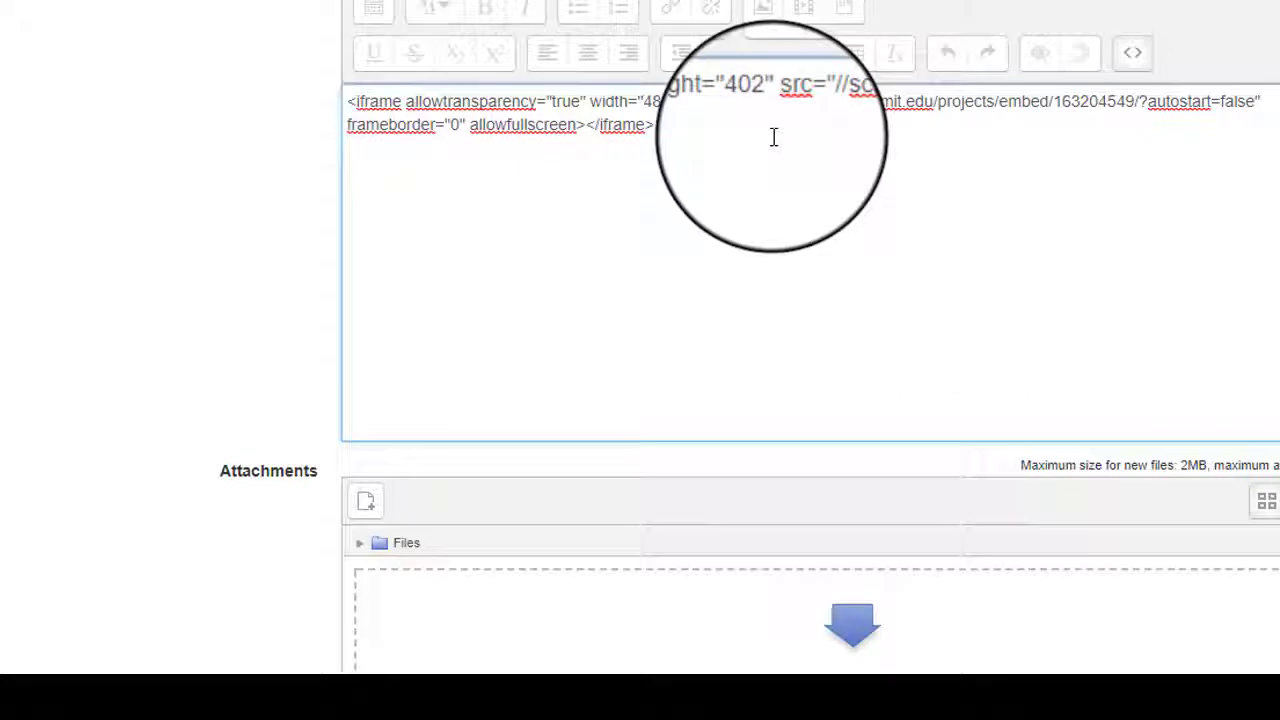
{"action": "scroll", "coordinate": [773, 137], "scroll_direction": "down", "scroll_amount": 1}
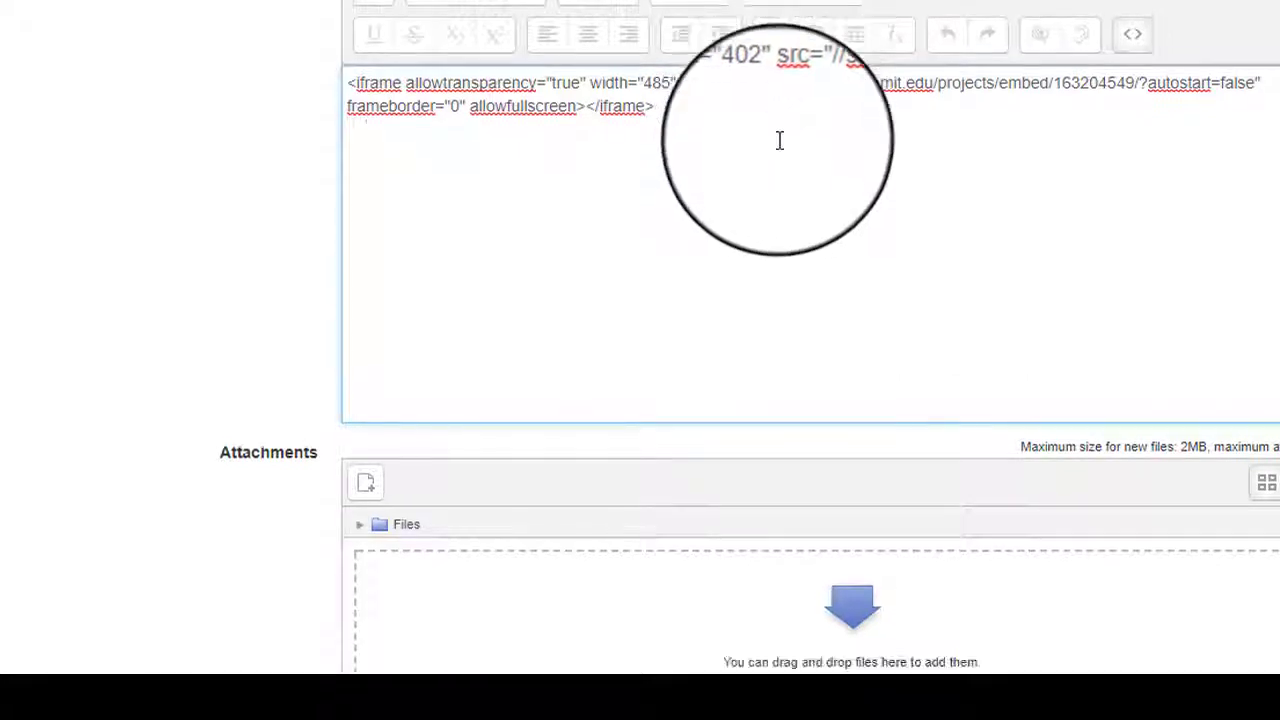
{"action": "scroll", "coordinate": [779, 140], "scroll_direction": "down", "scroll_amount": 2}
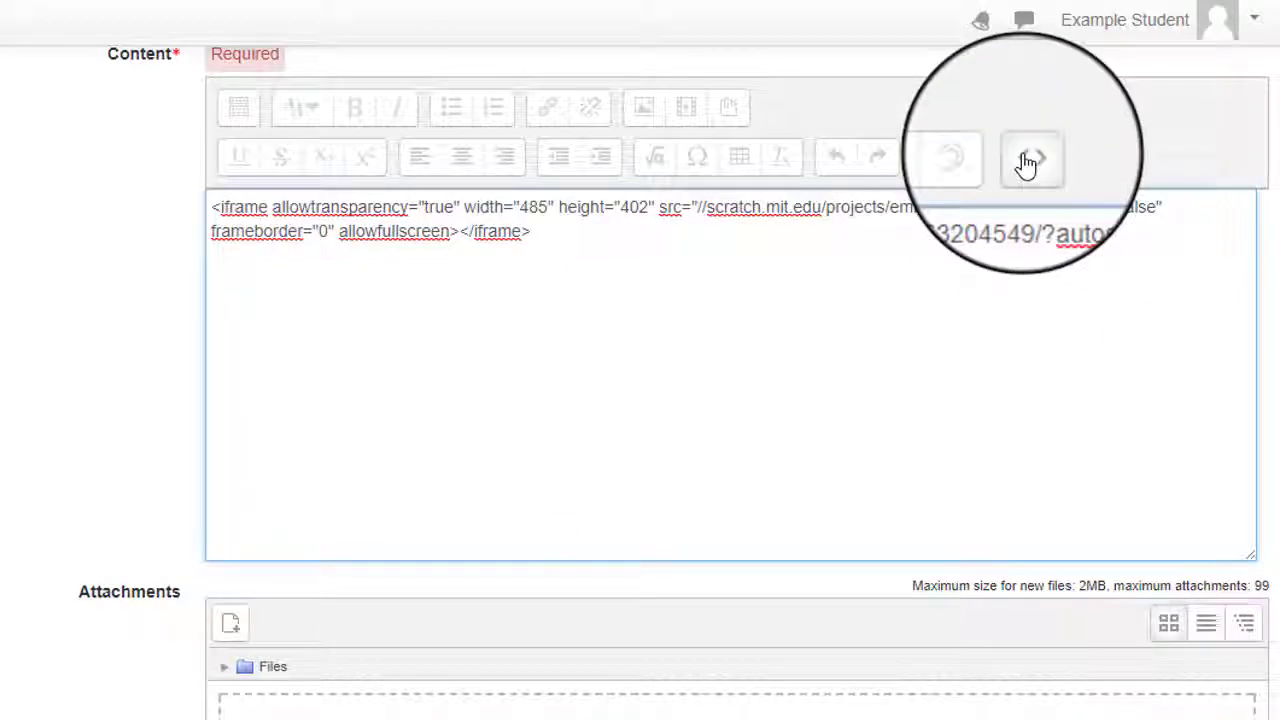
Step: Add 'The file is also here on Scratch Site' below the player and select 'here on Scratch Site'
{"action": "left_click", "coordinate": [1036, 155]}
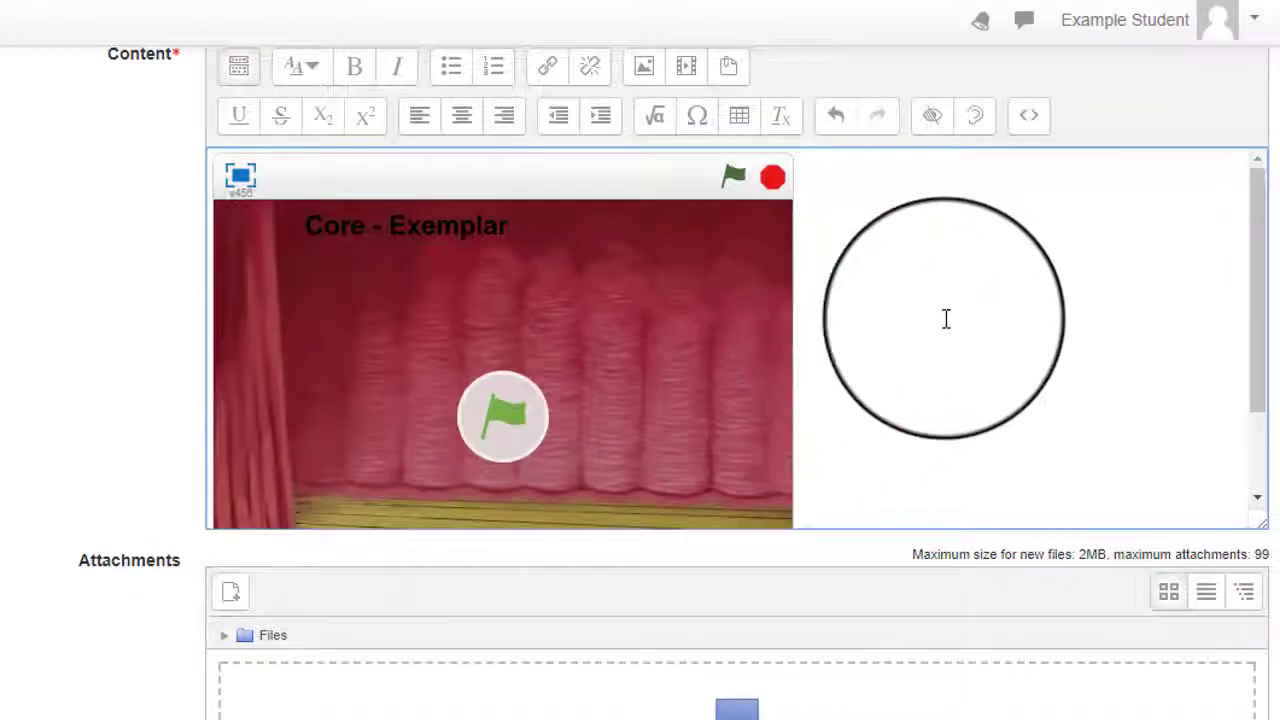
{"action": "mouse_move", "coordinate": [1257, 234]}
{"action": "left_mouse_down"}
{"action": "mouse_move", "coordinate": [1250, 295]}
{"action": "mouse_move", "coordinate": [1234, 226]}
{"action": "left_mouse_up"}
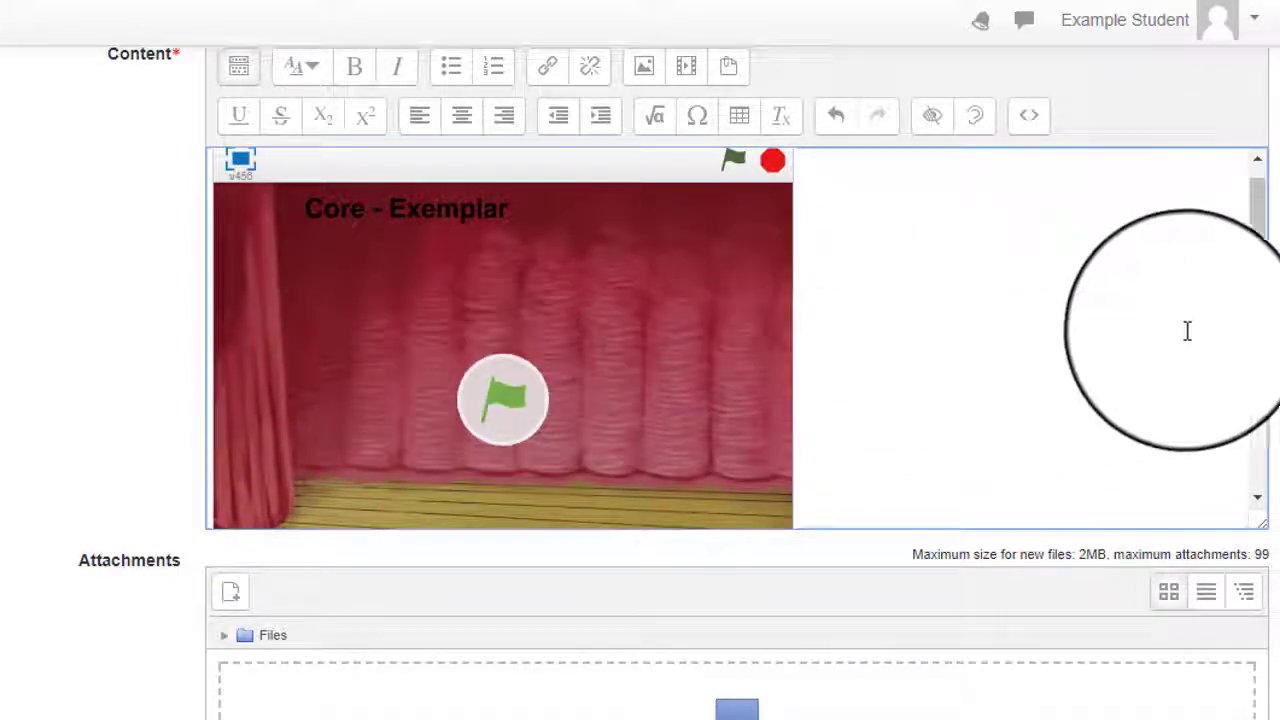
{"action": "scroll", "coordinate": [1252, 295], "scroll_direction": "up", "scroll_amount": 1}
{"action": "left_click_drag", "start_coordinate": [1252, 308], "coordinate": [1246, 351]}
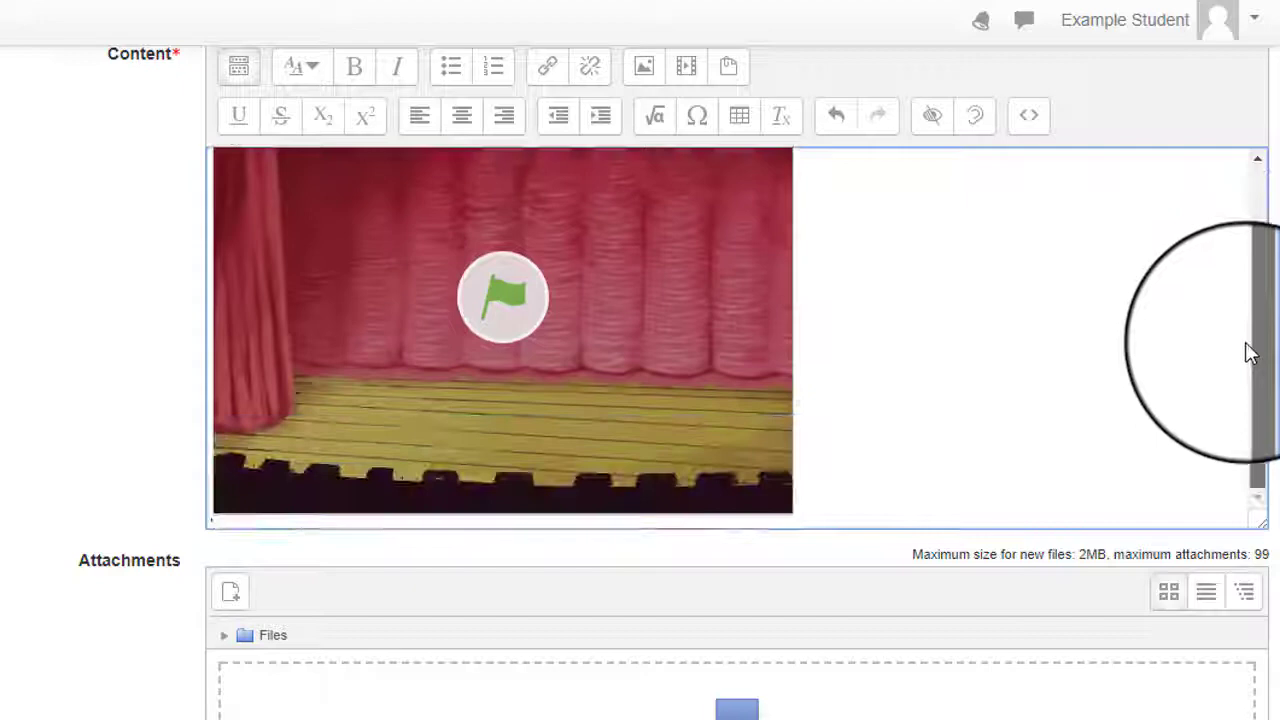
{"action": "left_click", "coordinate": [902, 490]}
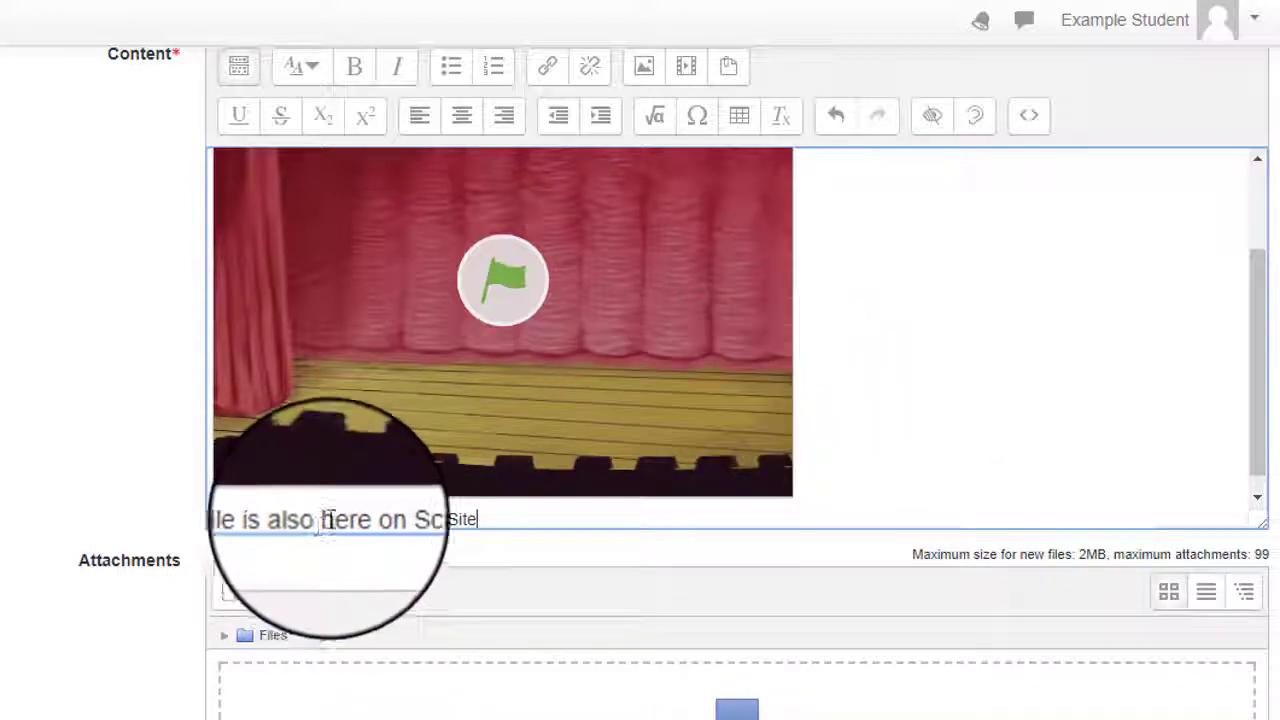
{"action": "left_click_drag", "start_coordinate": [321, 519], "coordinate": [482, 521]}
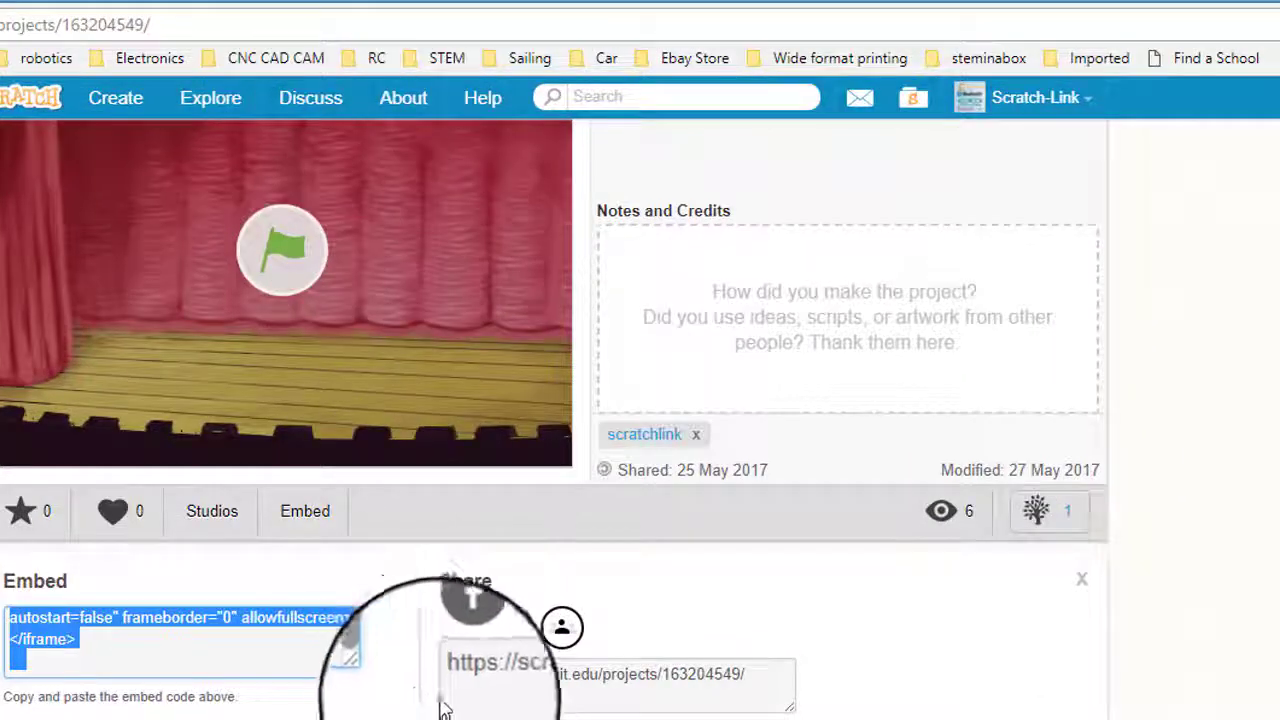
Step: Copy the project URL from the Scratch page's Share box
{"action": "left_click_drag", "start_coordinate": [445, 674], "coordinate": [785, 674]}
{"action": "key", "text": "ctrl+c"}
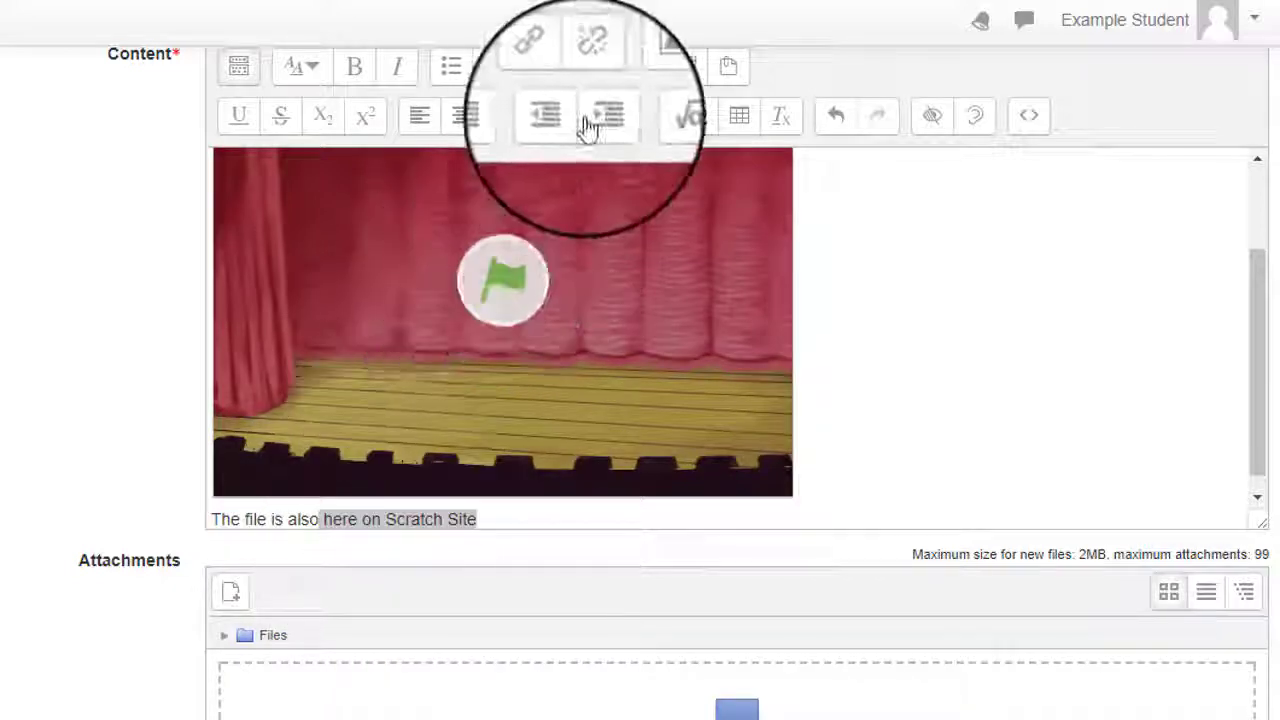
Step: Link 'here on Scratch Site' to the copied project URL, opening in a new window
{"action": "left_click", "coordinate": [546, 72]}
{"action": "left_click", "coordinate": [348, 404]}
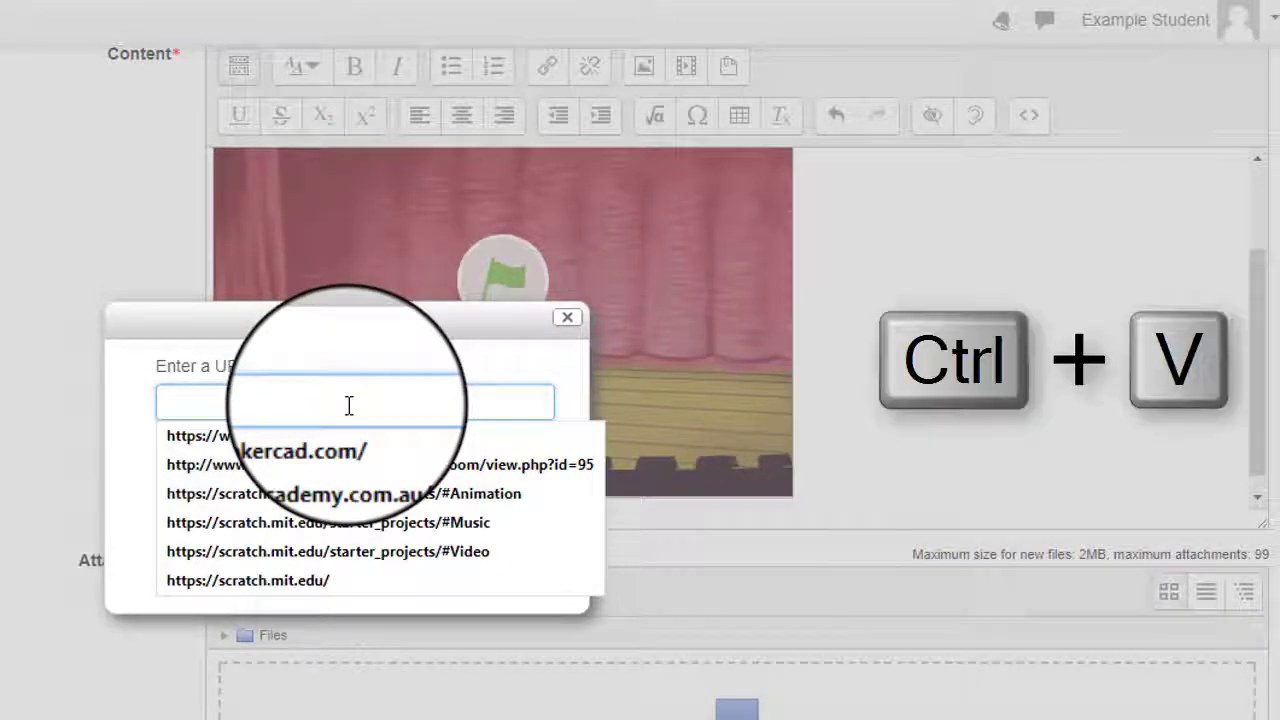
{"action": "key", "text": "ctrl+v"}
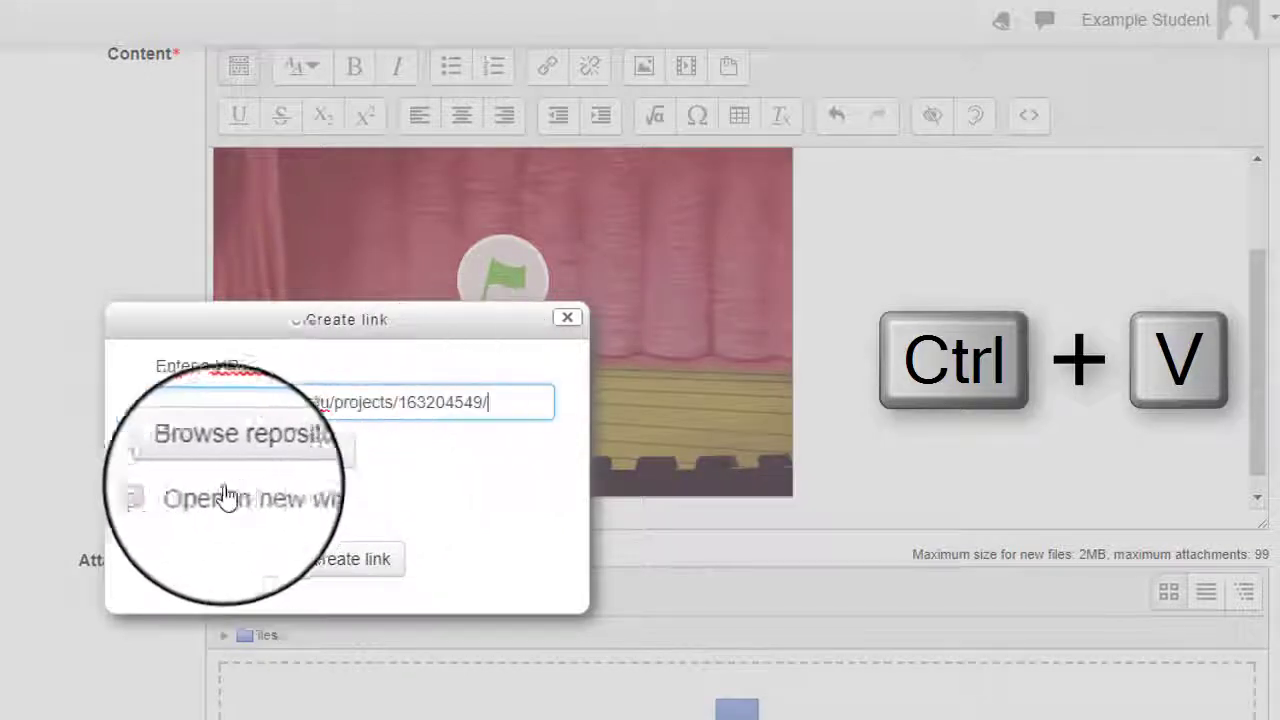
{"action": "left_click", "coordinate": [163, 493]}
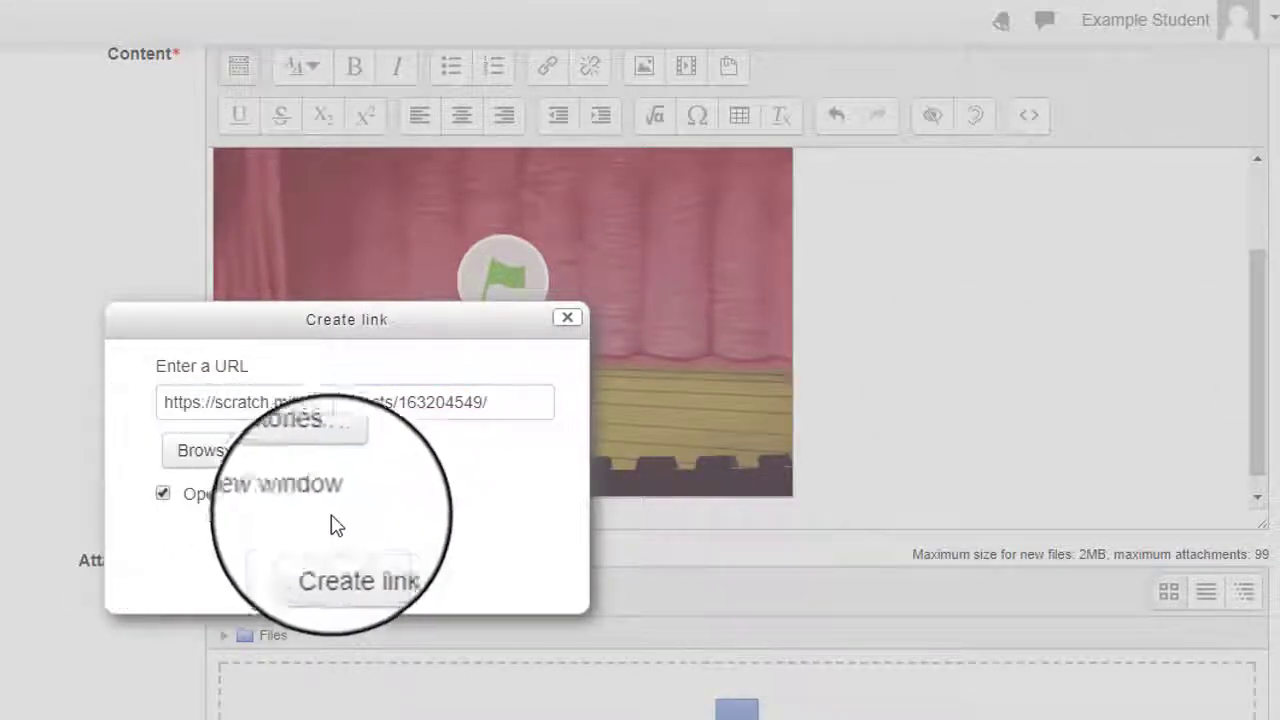
{"action": "left_click", "coordinate": [385, 568]}
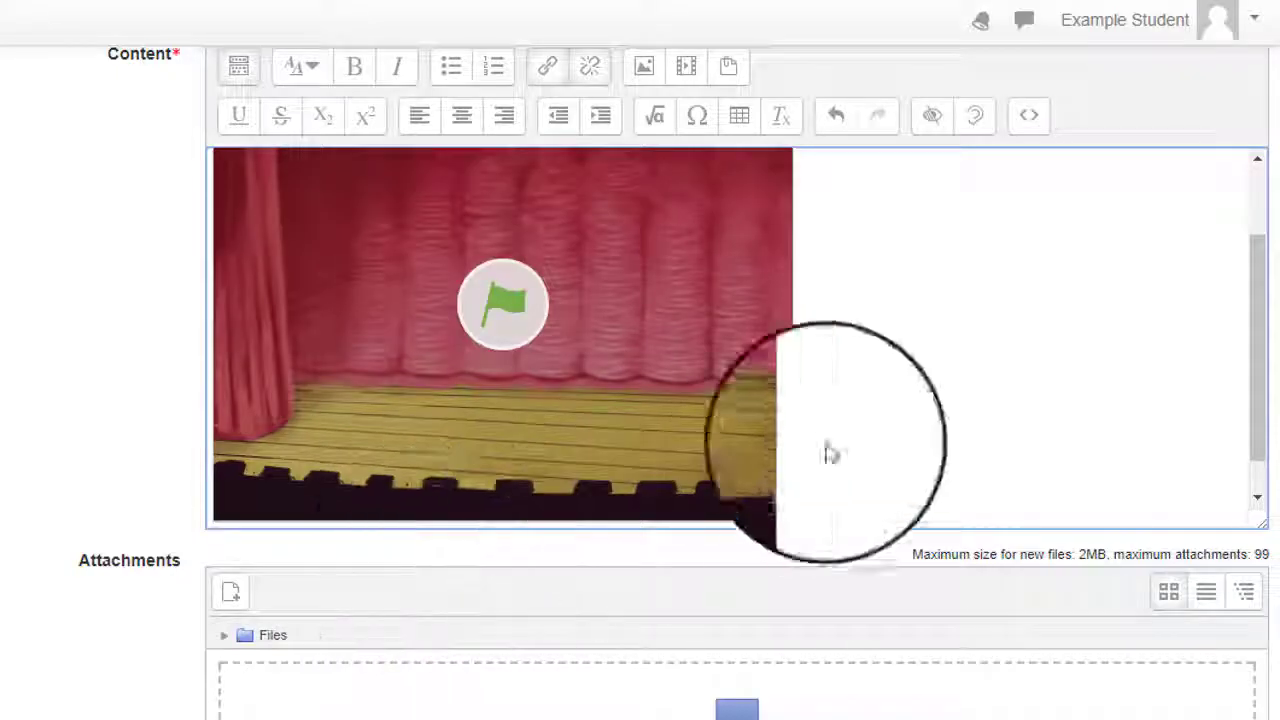
{"action": "scroll", "coordinate": [1245, 380], "scroll_direction": "down", "scroll_amount": 5}
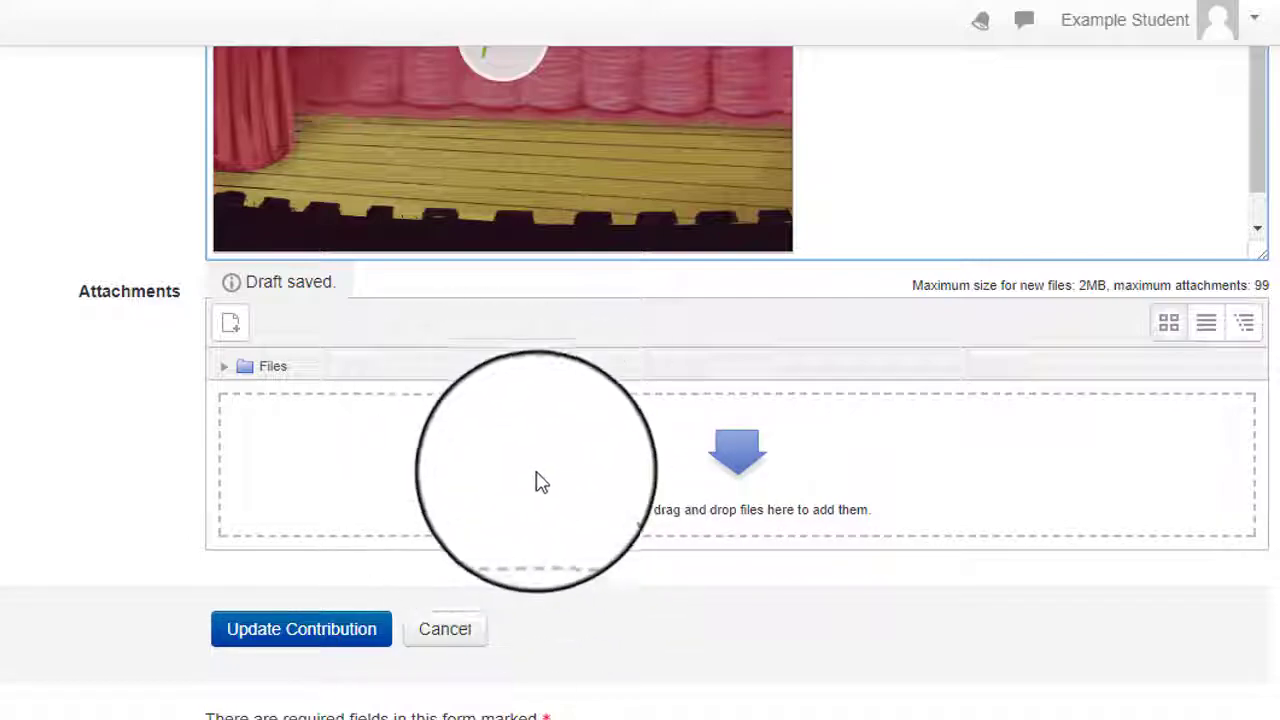
Step: Update the contribution and run the embedded animation with its green flag
{"action": "left_click", "coordinate": [300, 635]}
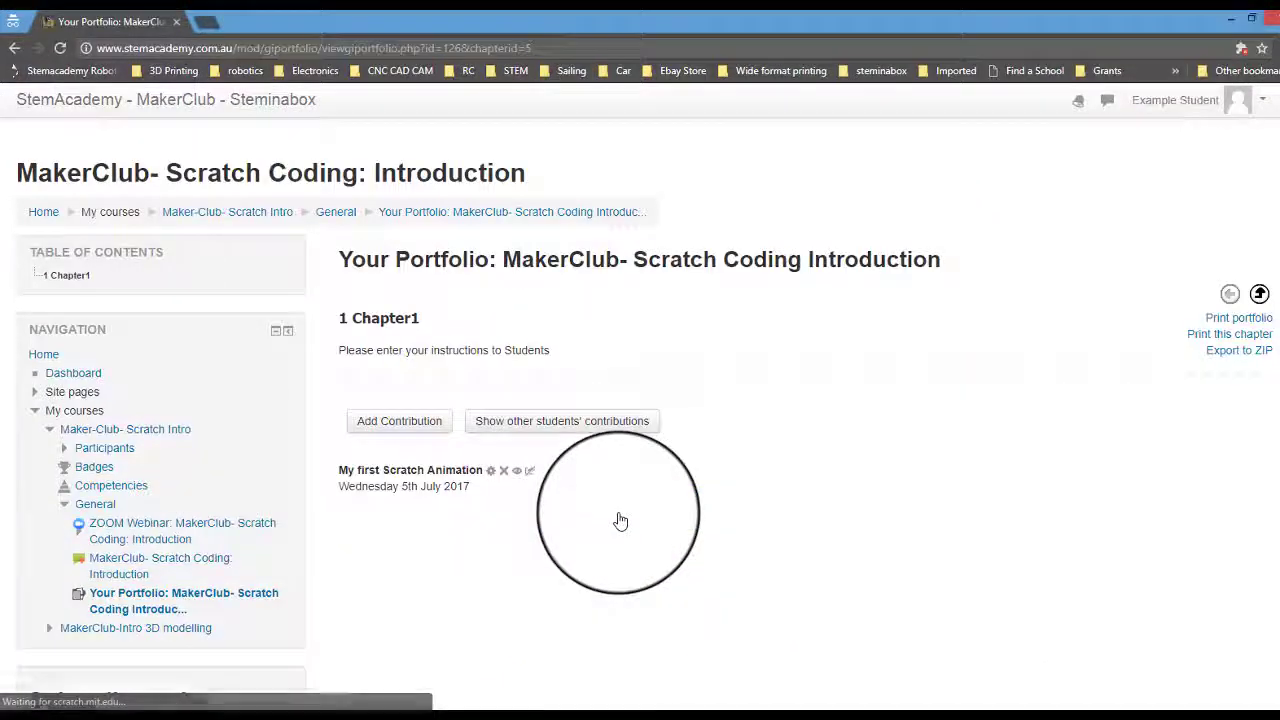
{"action": "scroll", "coordinate": [1035, 411], "scroll_direction": "down", "scroll_amount": 3}
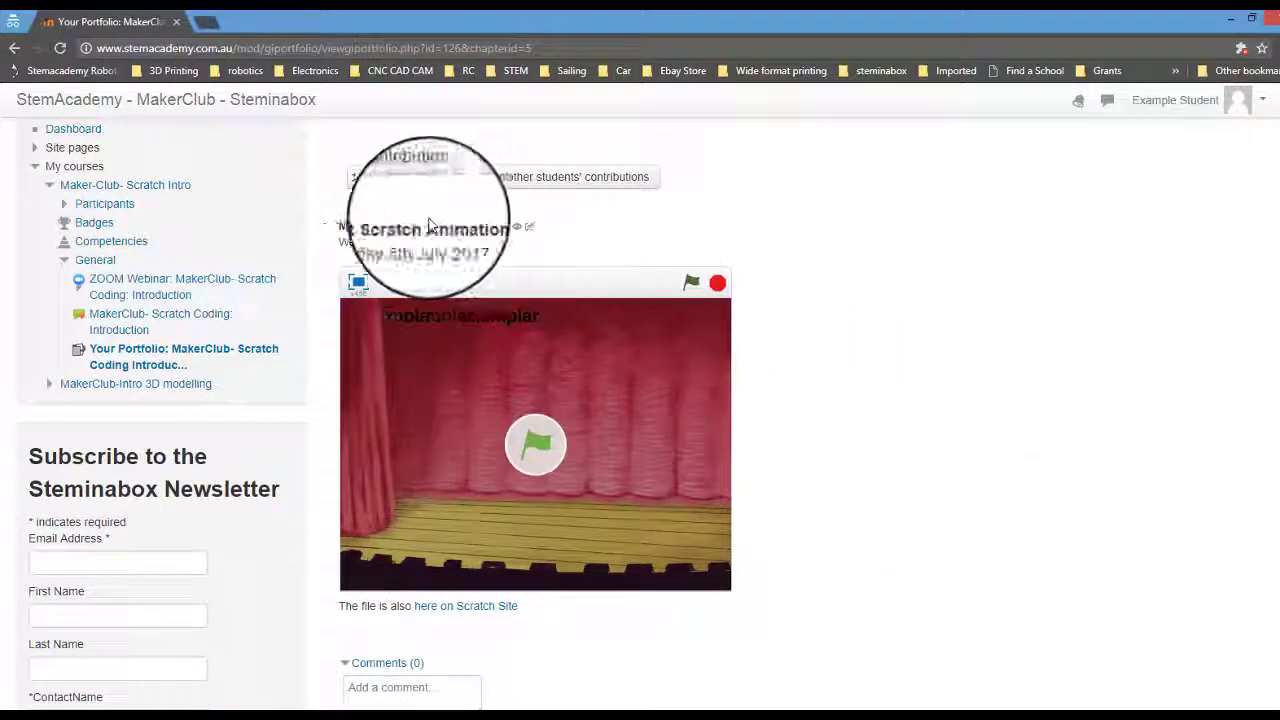
{"action": "left_click", "coordinate": [528, 442]}
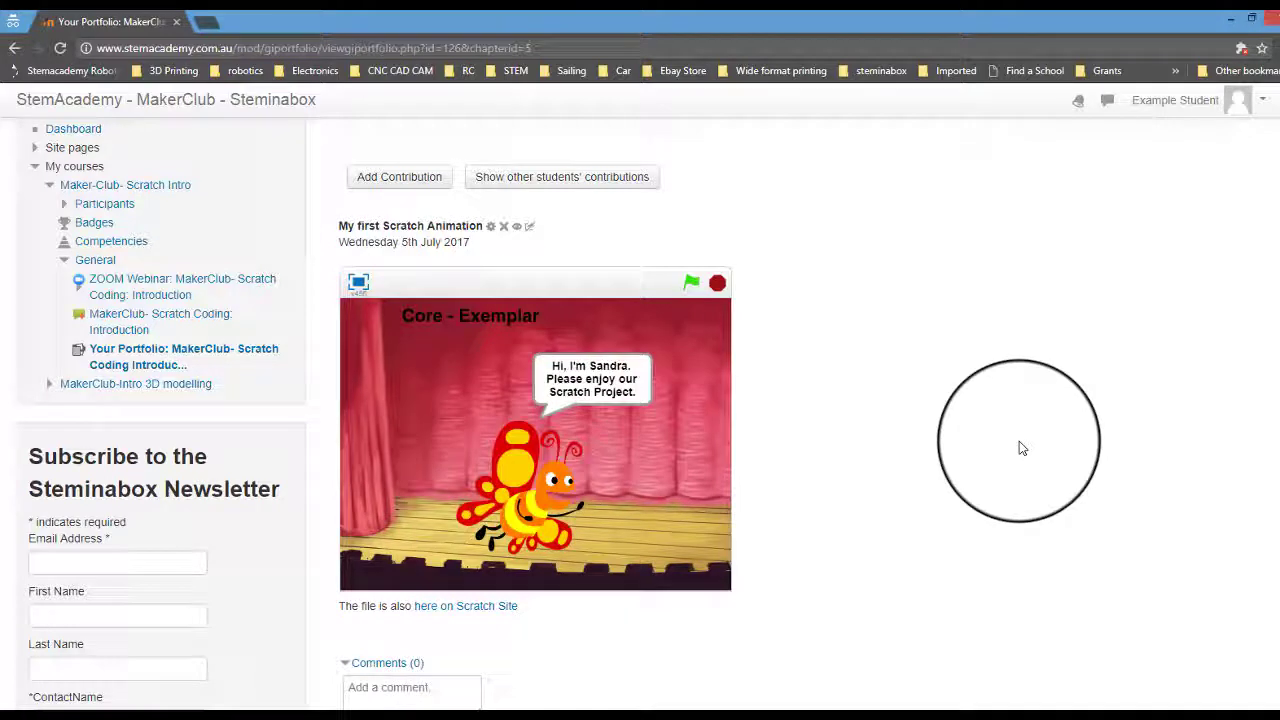
{"action": "scroll", "coordinate": [1019, 445], "scroll_direction": "down", "scroll_amount": 1}
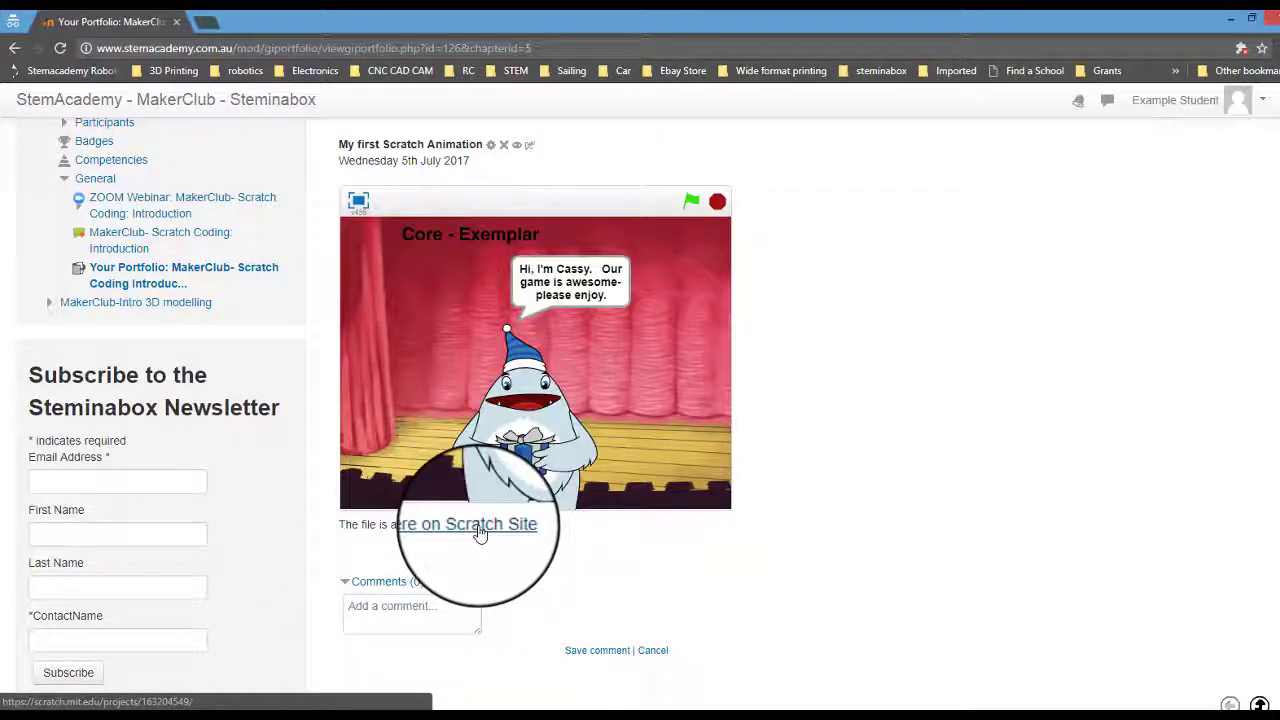
Step: Follow the 'here on Scratch Site' link to the project tab, then return to Your Portfolio
{"action": "left_click", "coordinate": [480, 527]}
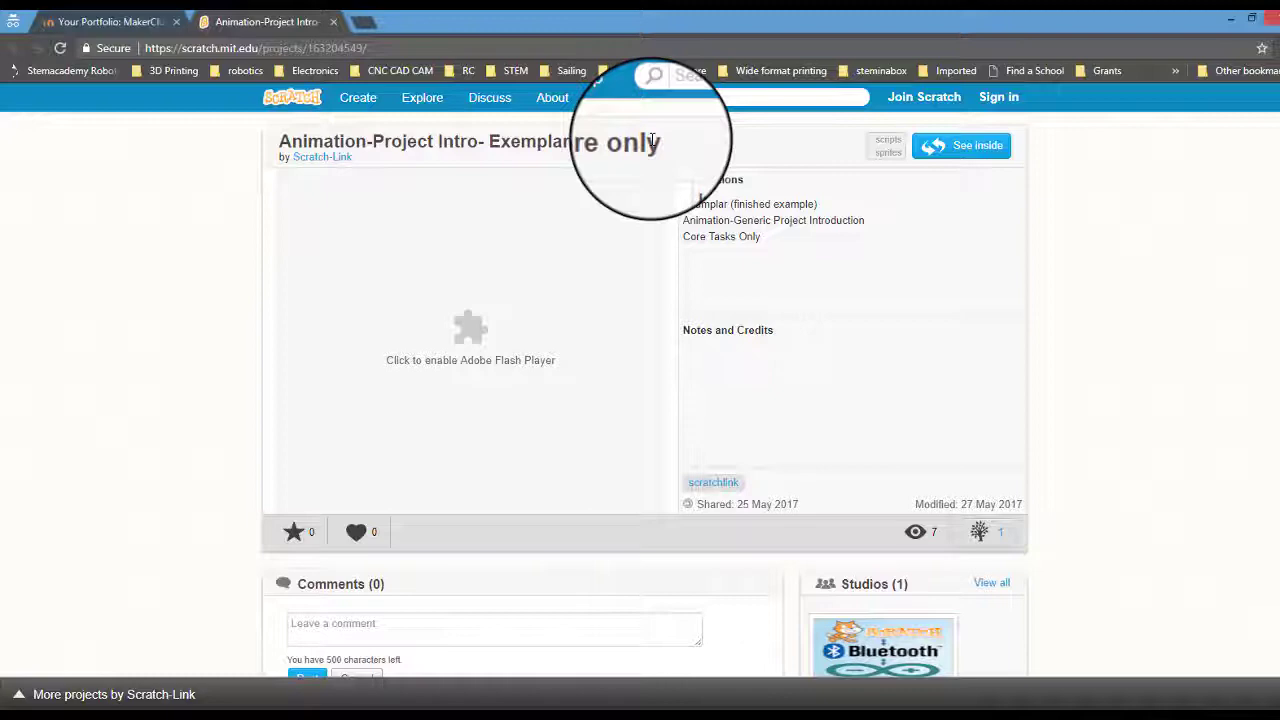
{"action": "left_click", "coordinate": [110, 21]}
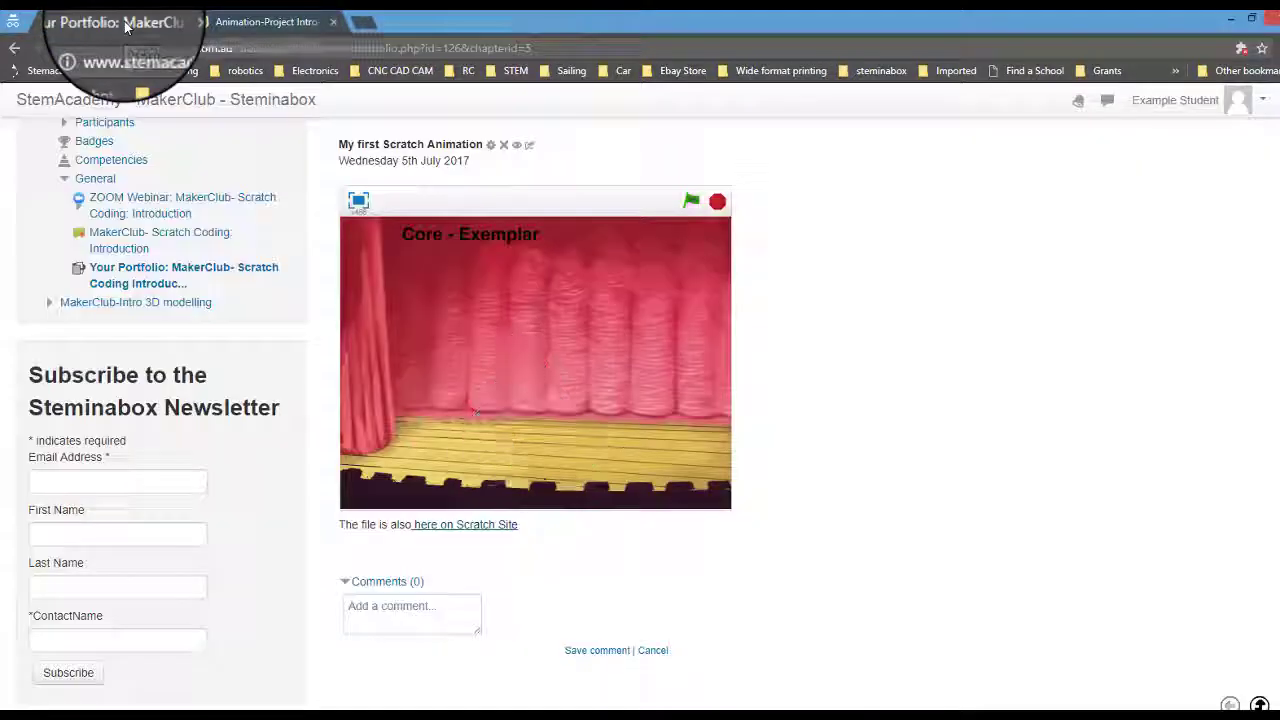